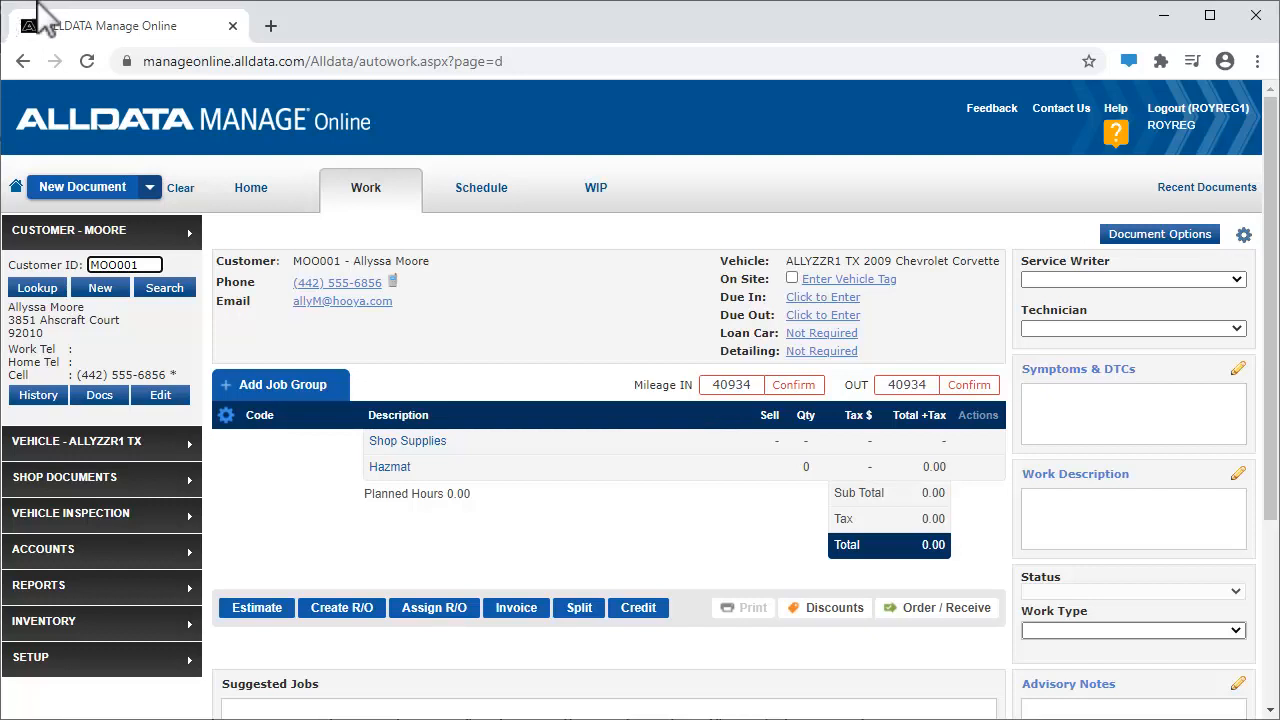
# Start an inventory parts job group and enter part number D0731, line code BRK and description "Baer Sport Ceramic Brake Pads"
pyautogui.click(291, 384)
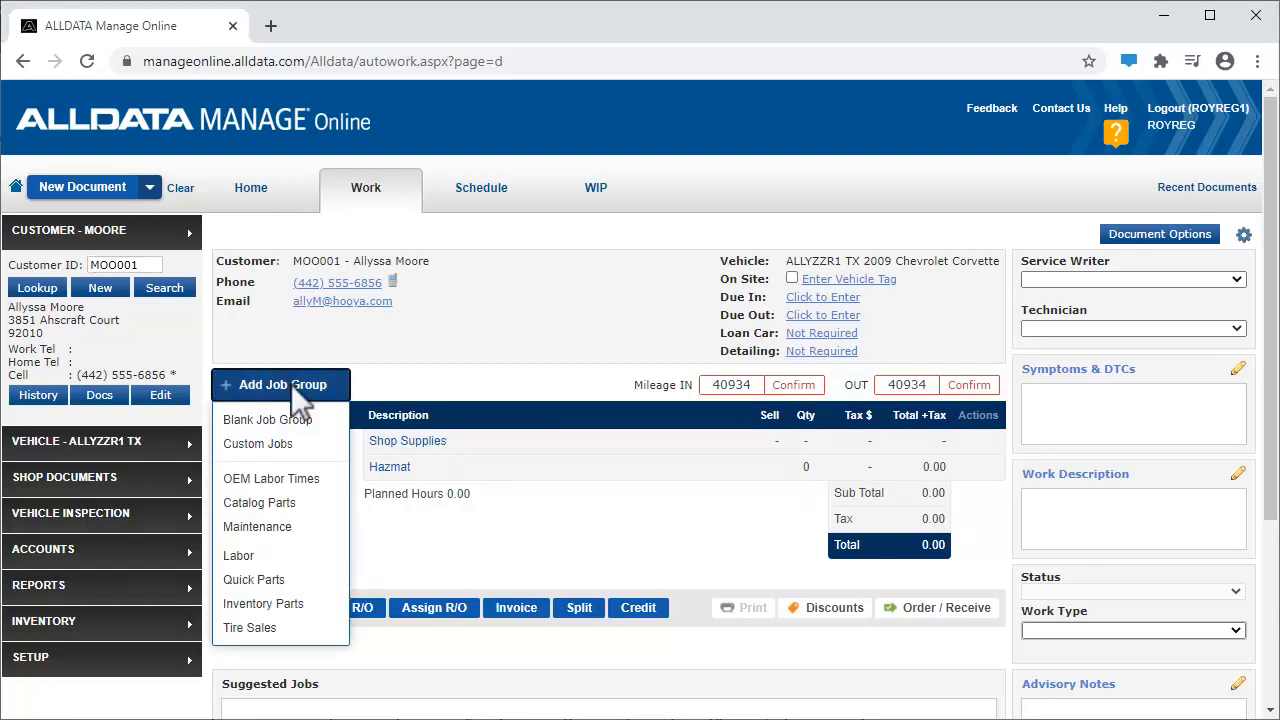
pyautogui.click(318, 604)
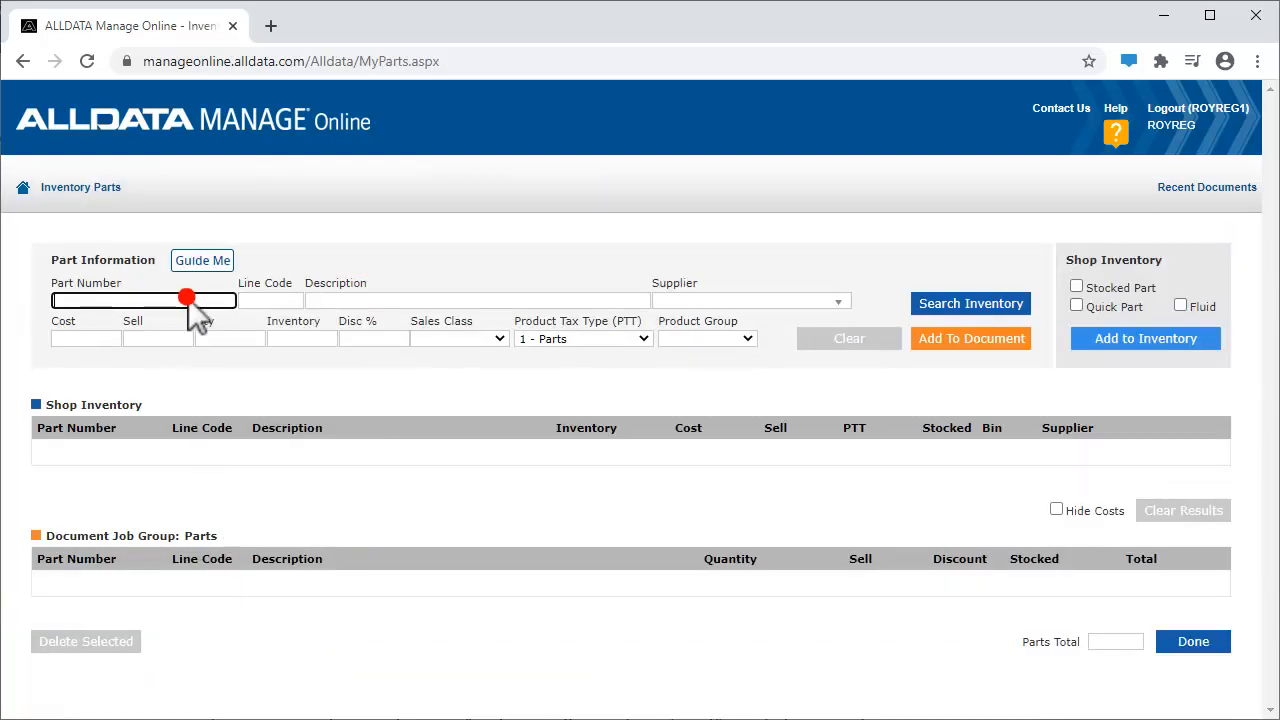
pyautogui.write('D0731')
pyautogui.press('Tab')
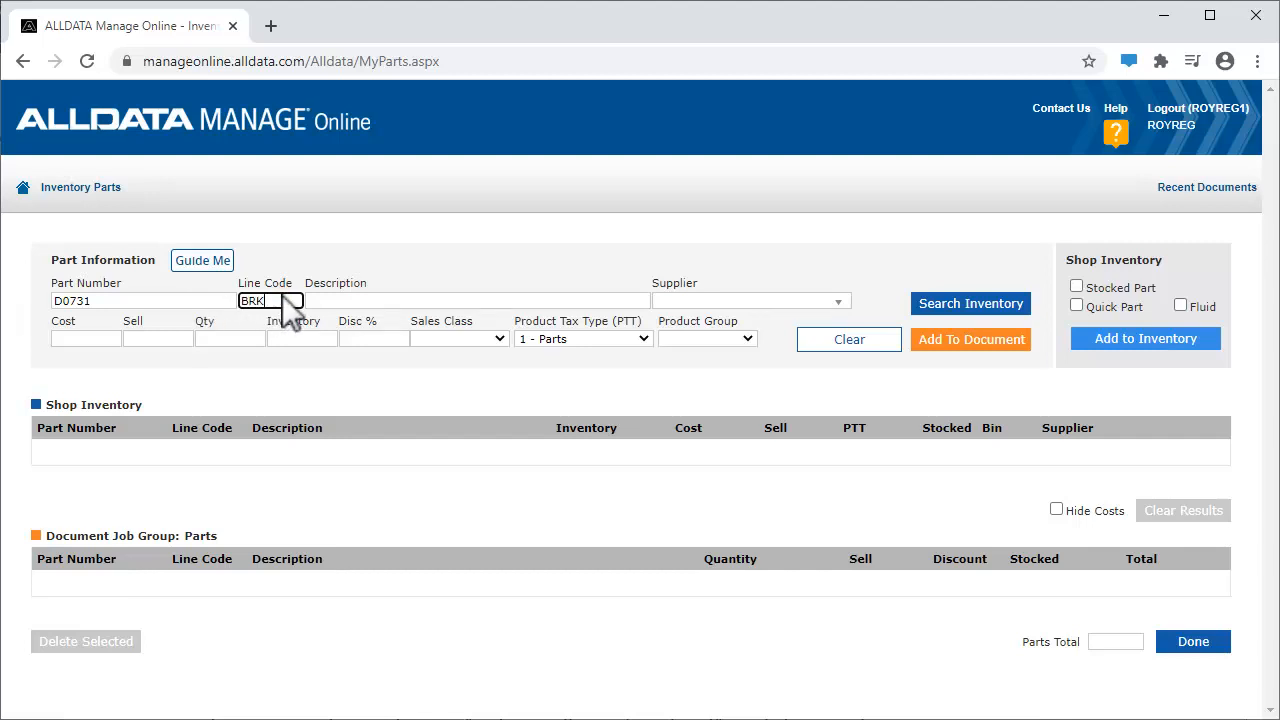
pyautogui.press('Tab')
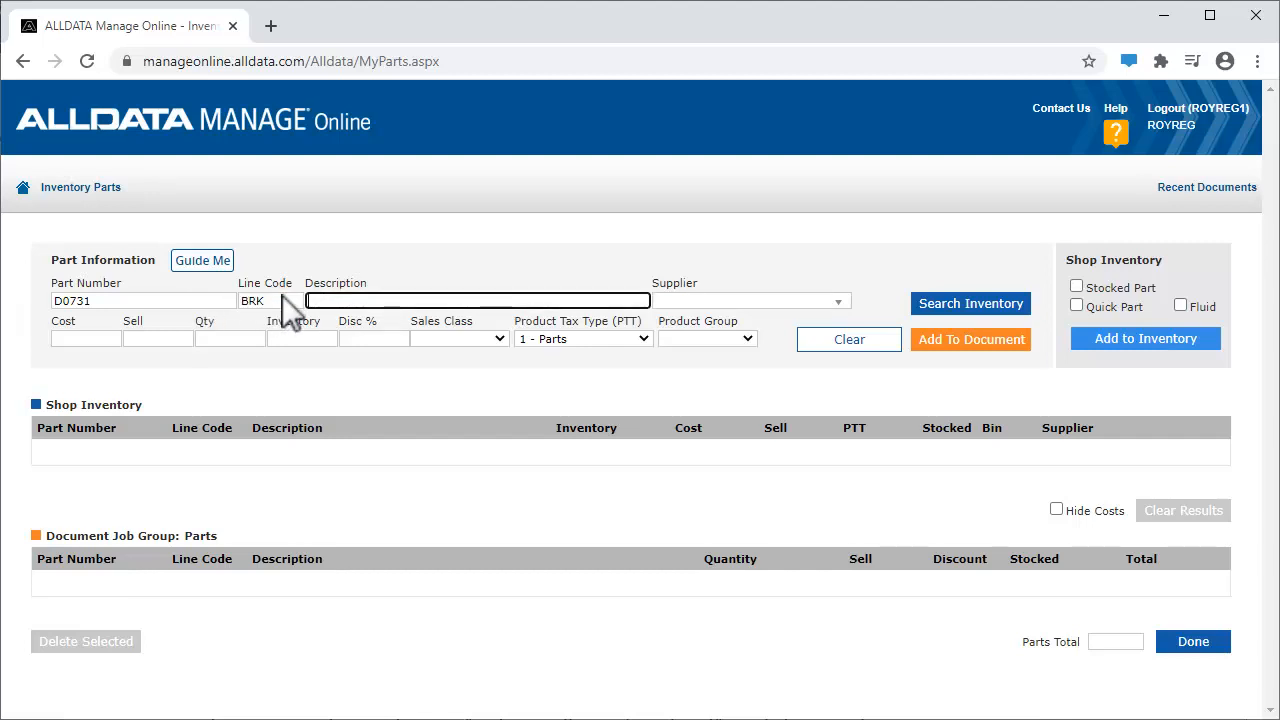
pyautogui.click(568, 300)
pyautogui.write('Baer Sport Ceramic Brake Pads')
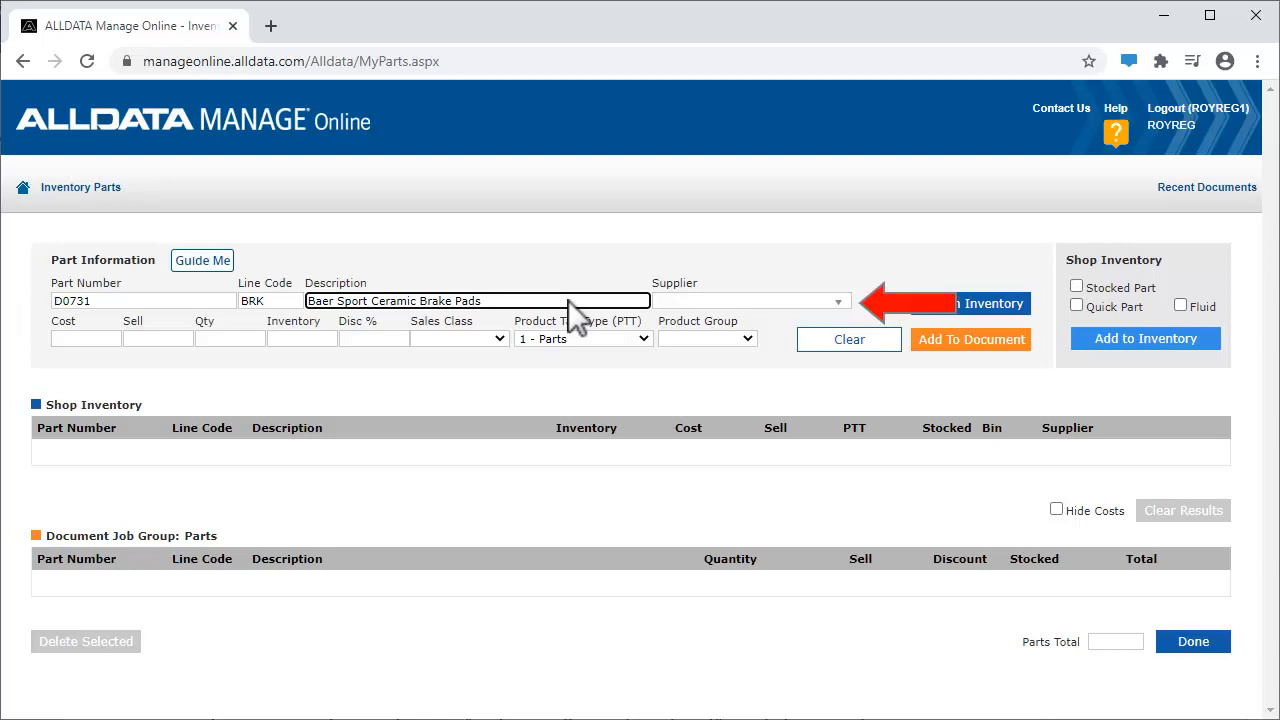
# Set the brake pads' supplier to The Parts Store and cost to 46.99, and add the part to the document
pyautogui.click(836, 300)
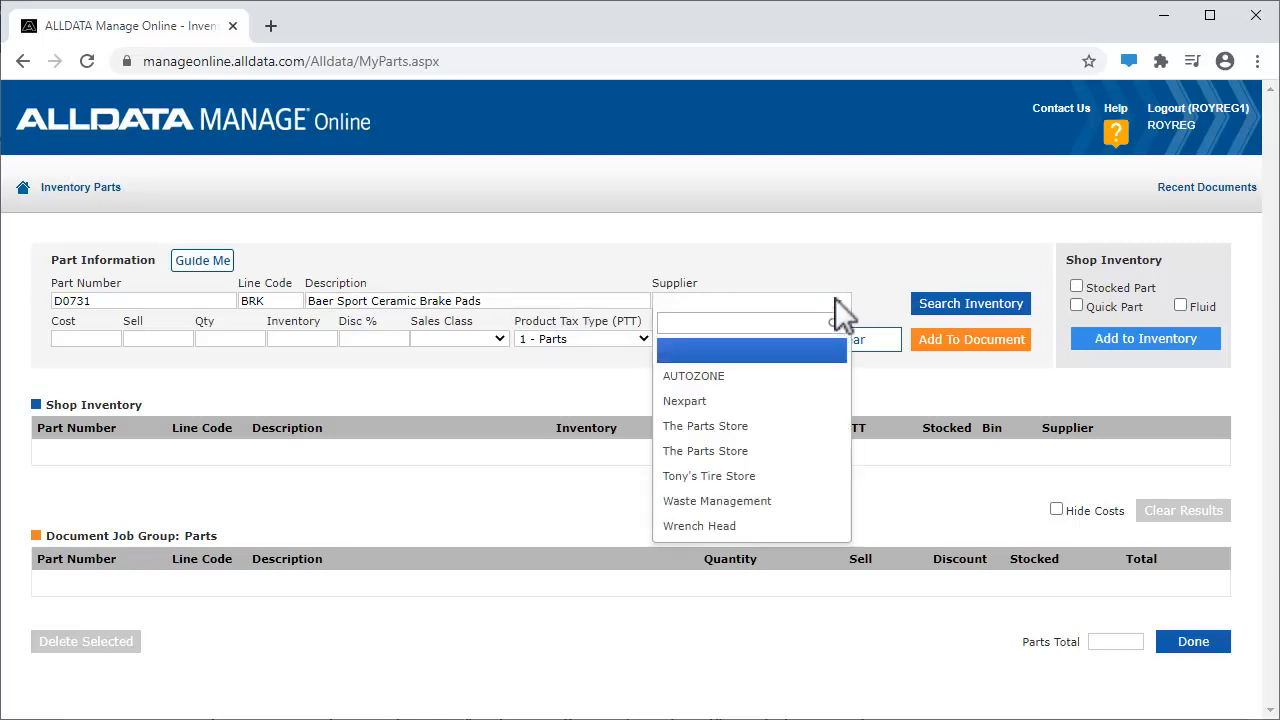
pyautogui.click(776, 430)
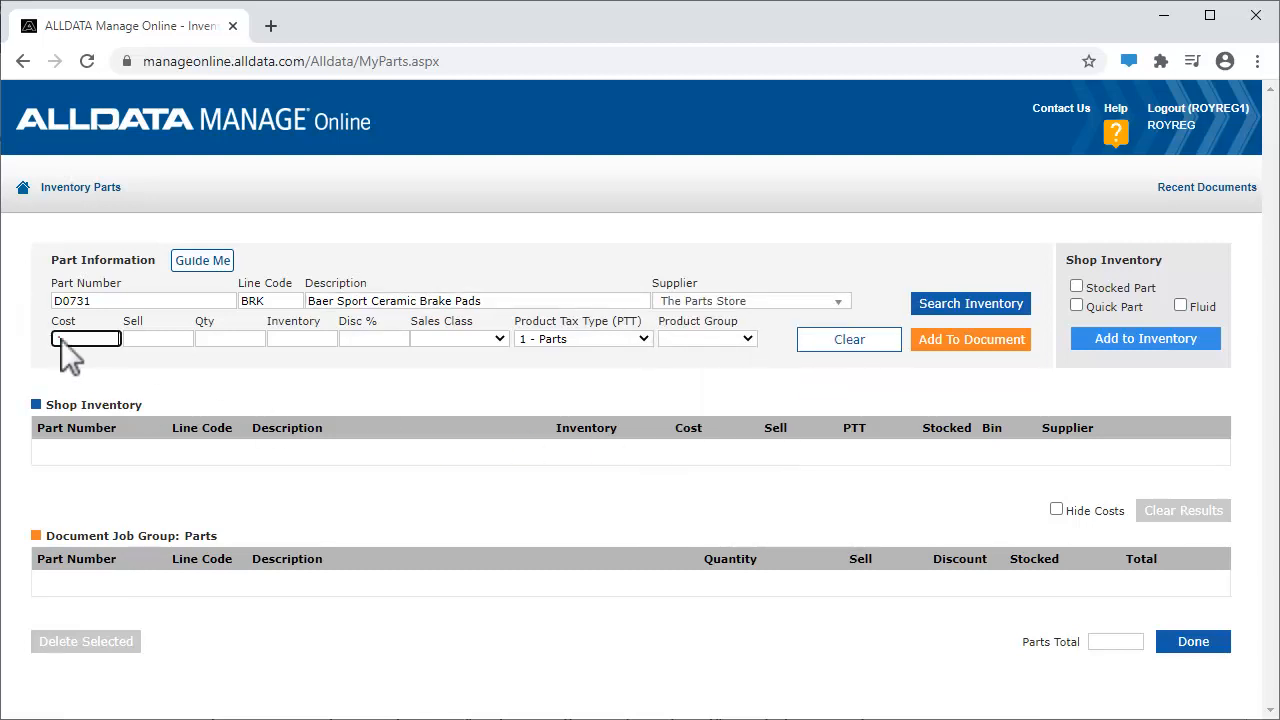
pyautogui.write('46.99')
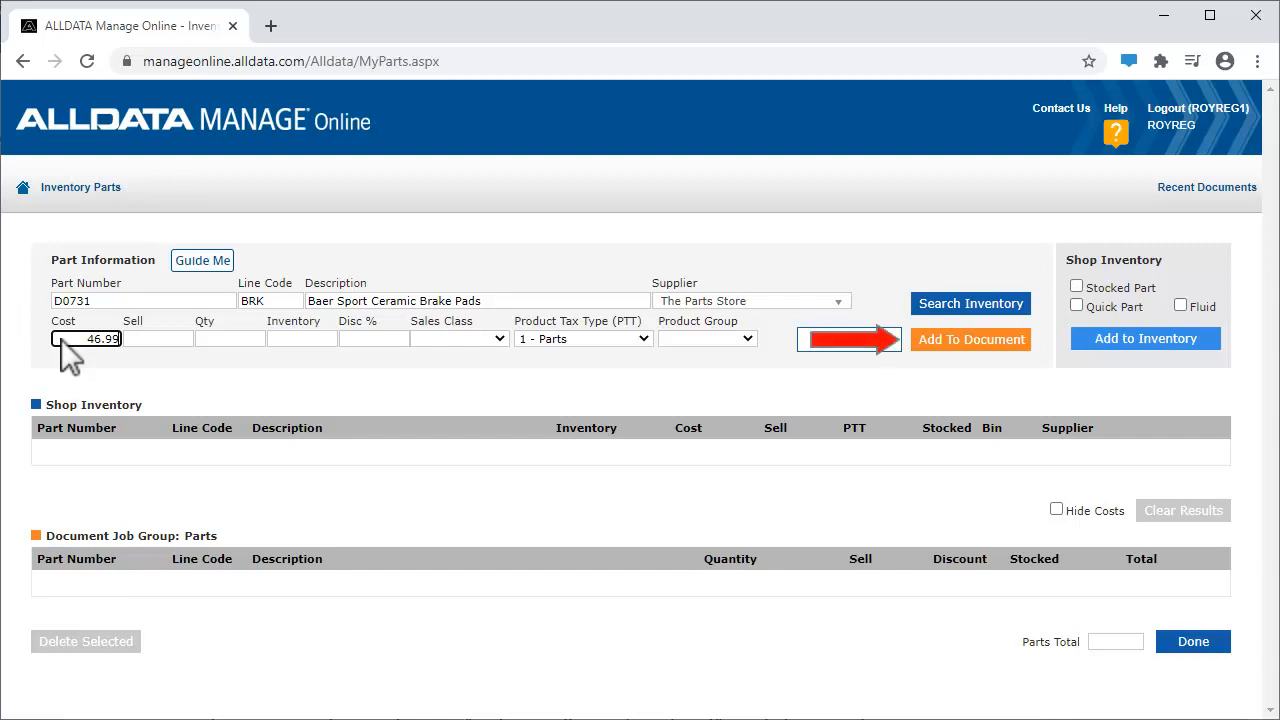
pyautogui.click(970, 338)
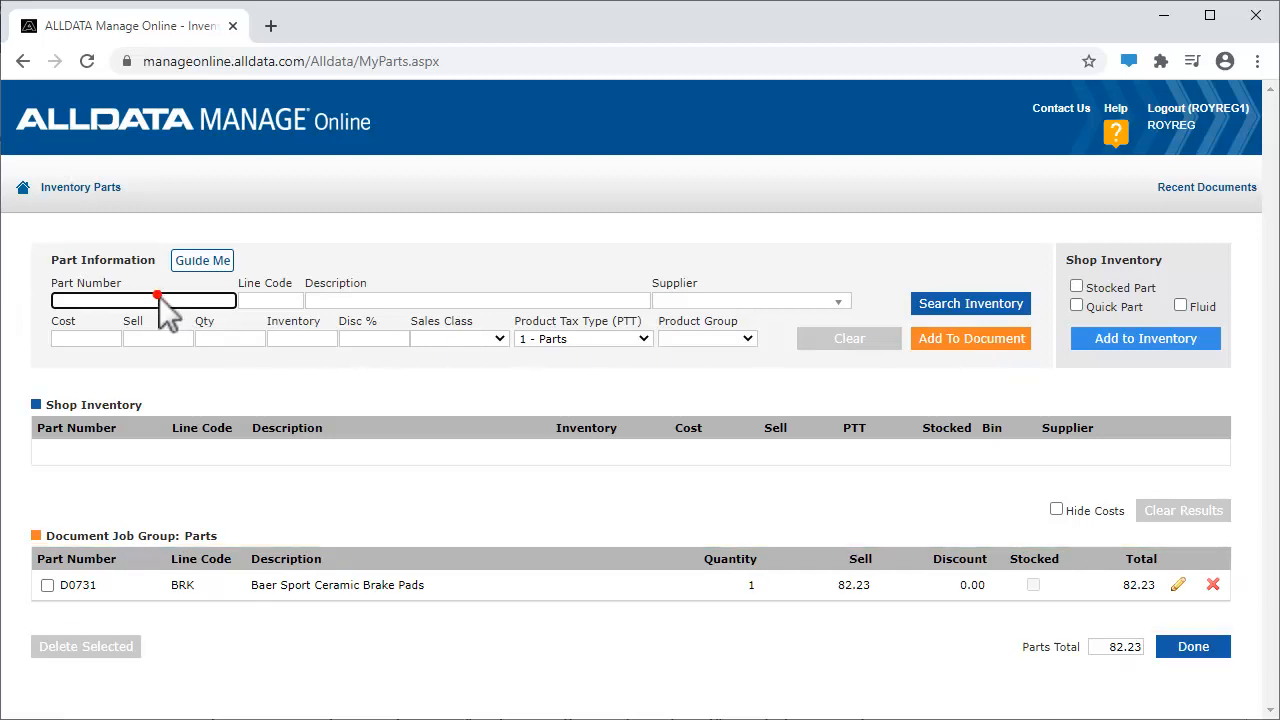
# Enter a second part with part number 55043020, line code BRK and description "Baer Sport Brake Rotors"
pyautogui.write('55043020')
pyautogui.click(266, 299)
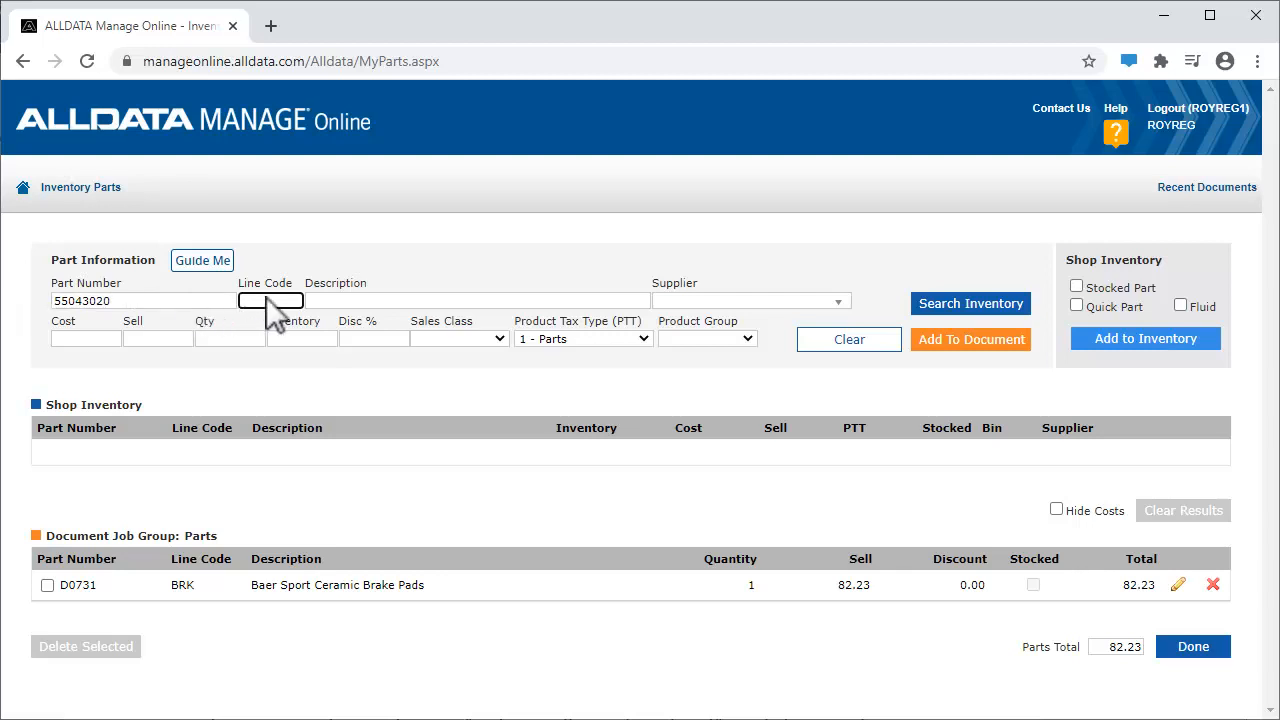
pyautogui.write('BRK')
pyautogui.press('Tab')
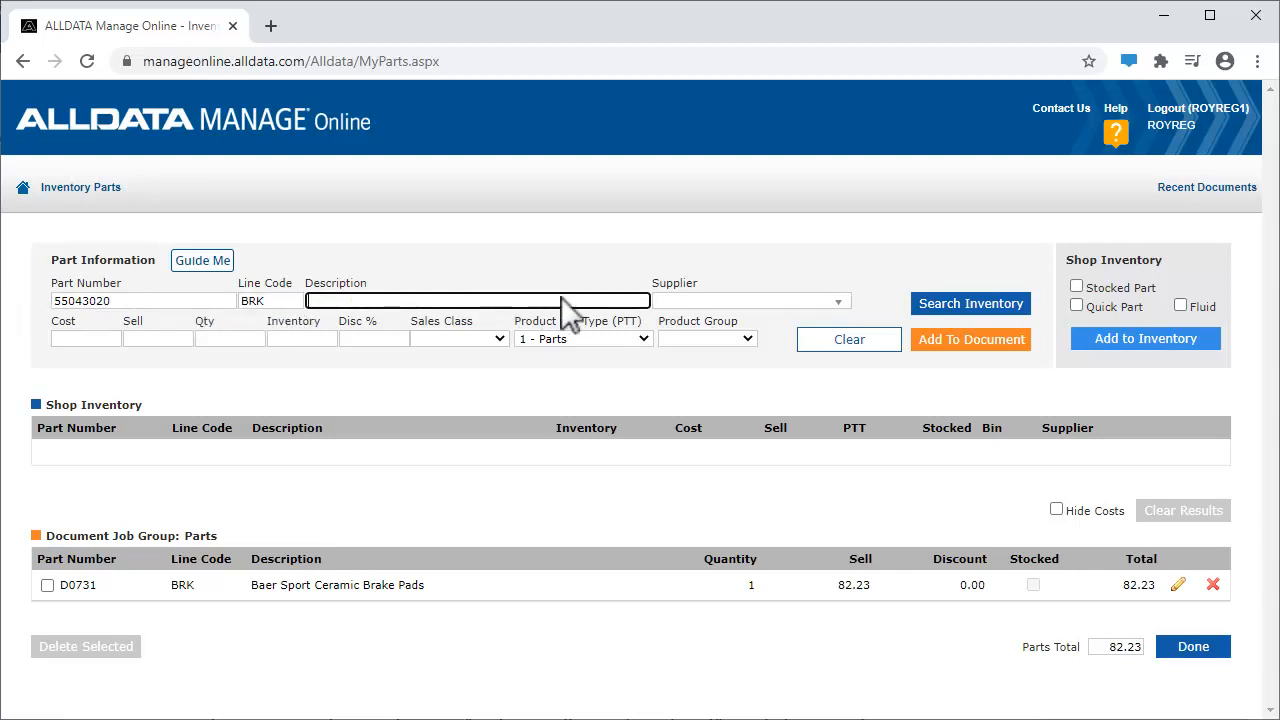
pyautogui.click(613, 300)
pyautogui.write('Baer Sport Brake Rotors')
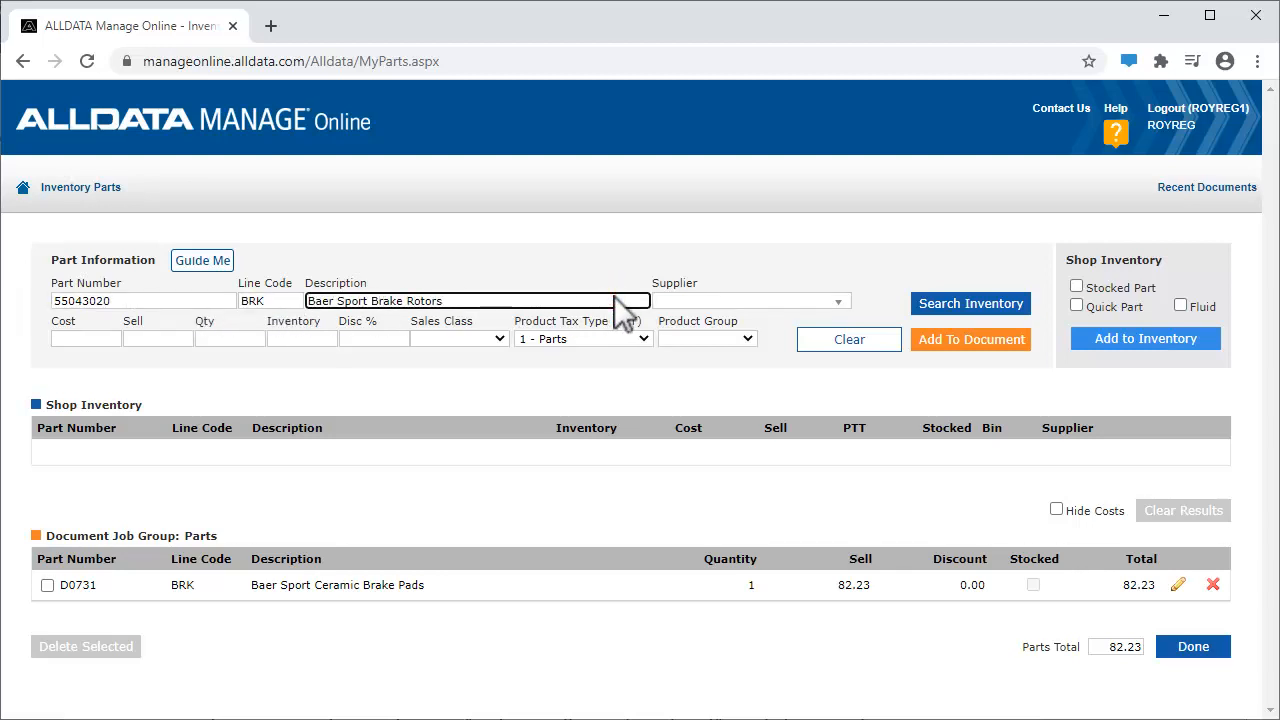
# Add the rotors to the document with supplier The Parts Store, cost 176 and quantity 2, and return to the work document
pyautogui.click(836, 301)
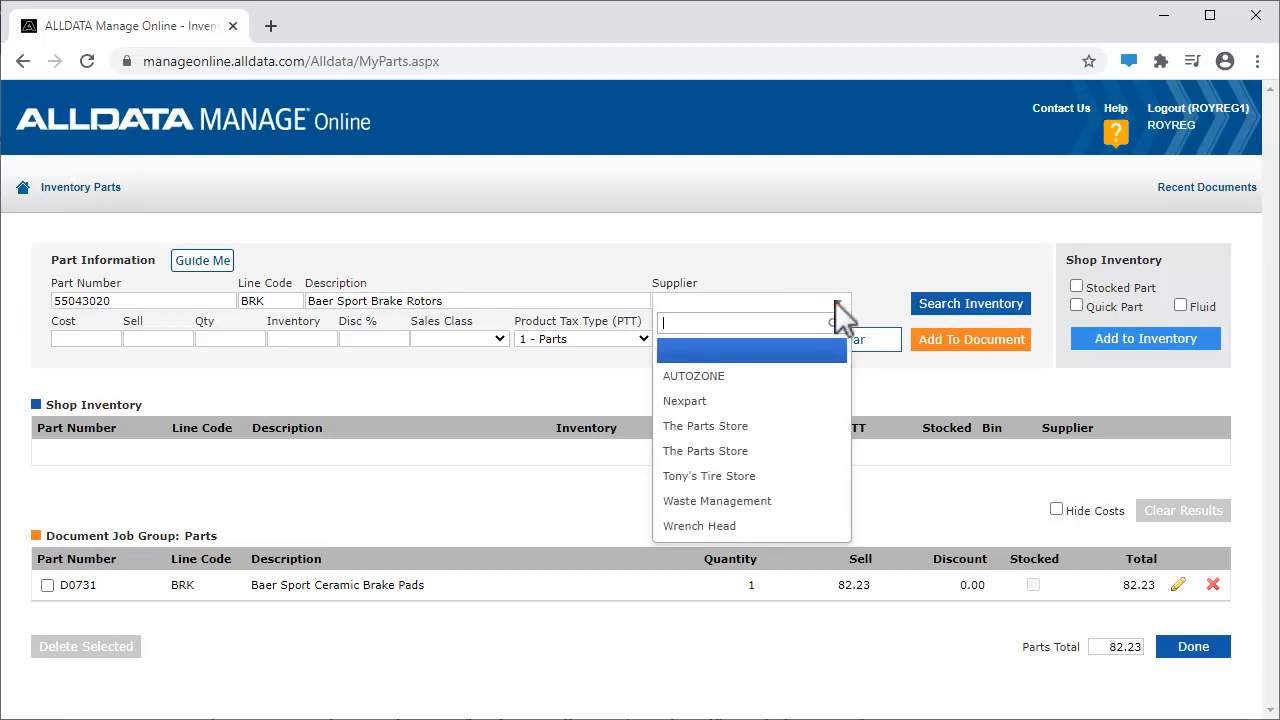
pyautogui.click(763, 425)
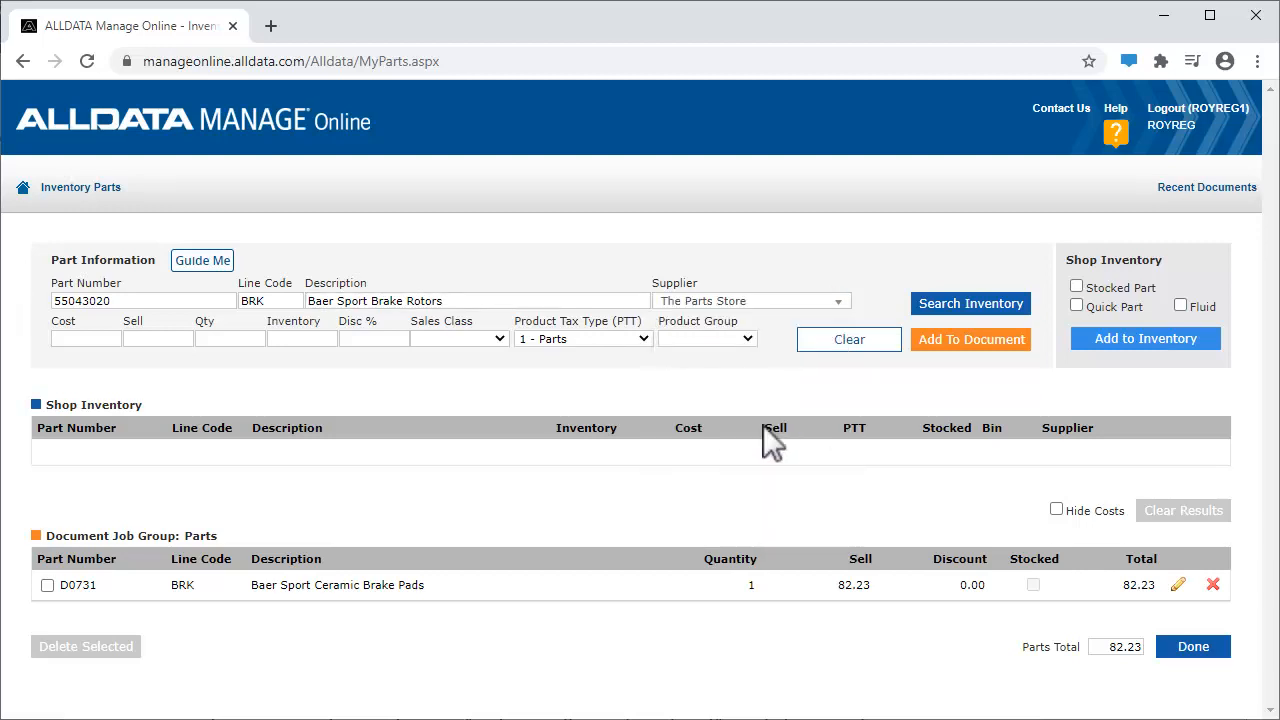
pyautogui.click(101, 346)
pyautogui.write('176.22')
pyautogui.click(201, 337)
pyautogui.write('2')
pyautogui.click(986, 337)
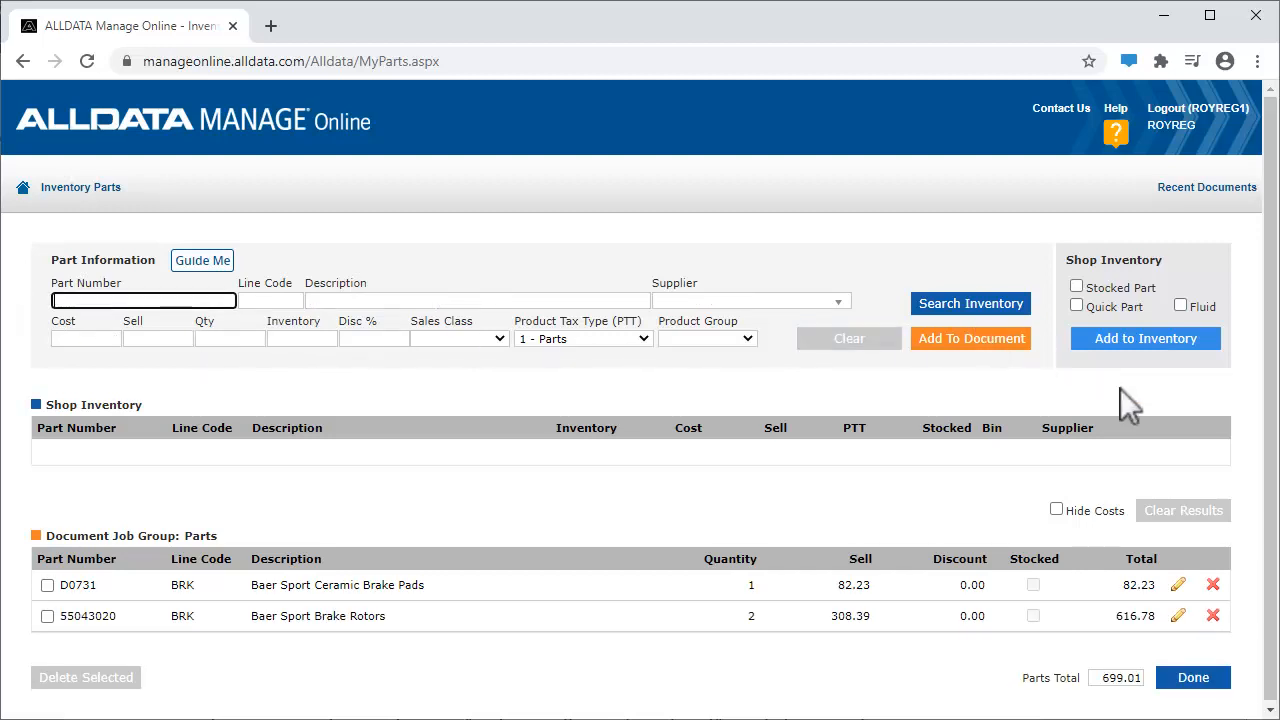
pyautogui.click(1193, 677)
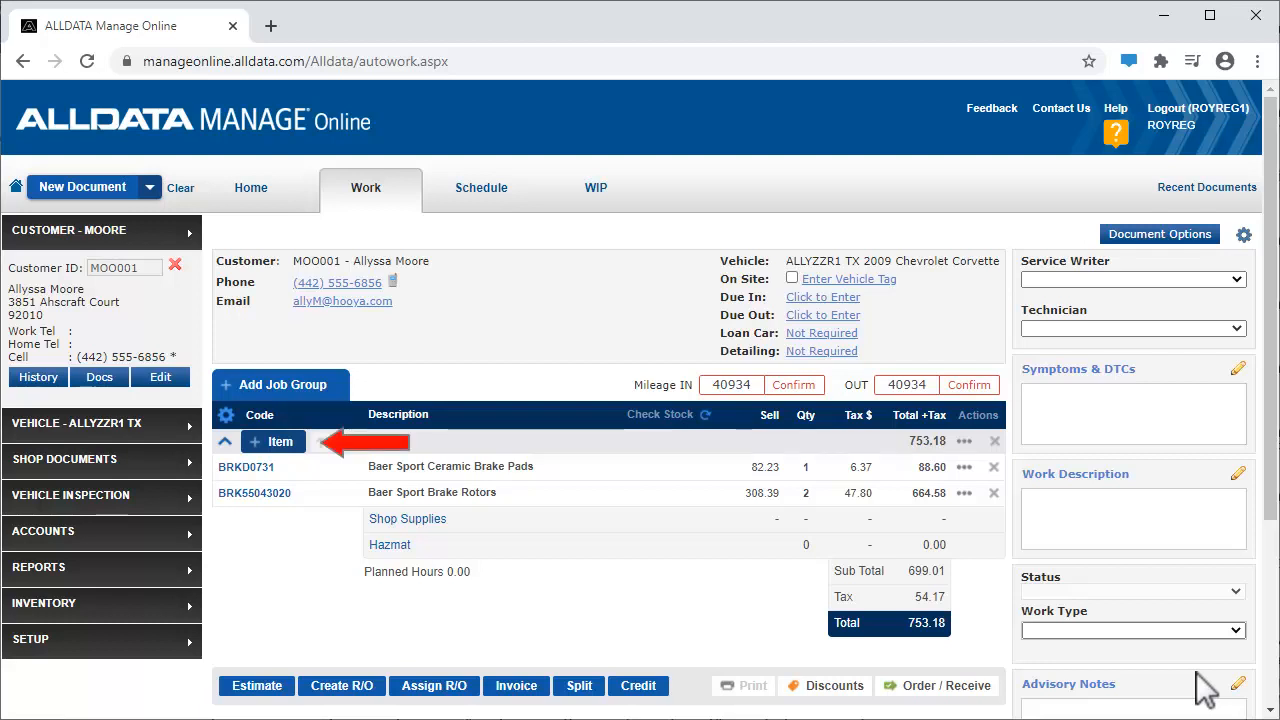
# Add one 12 oz. DOT 3 and 4 brake fluid from the Quick Parts fluids to the existing Parts job group
pyautogui.click(290, 446)
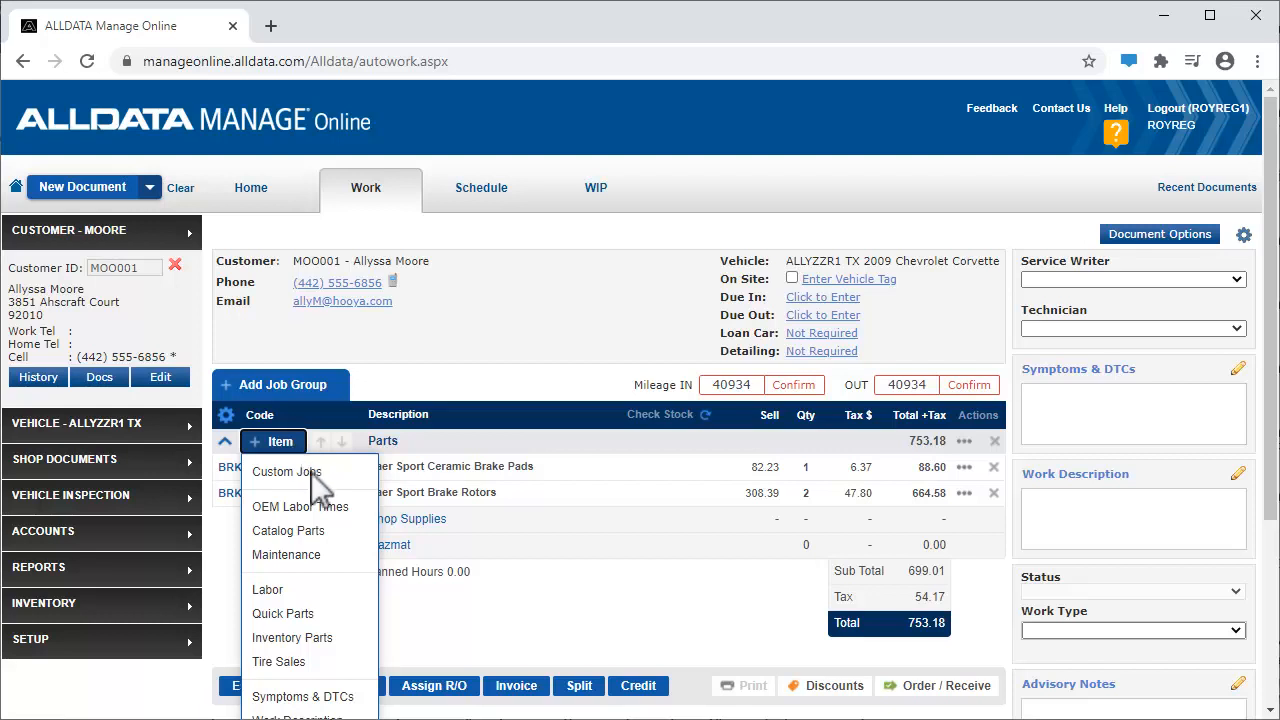
pyautogui.click(323, 613)
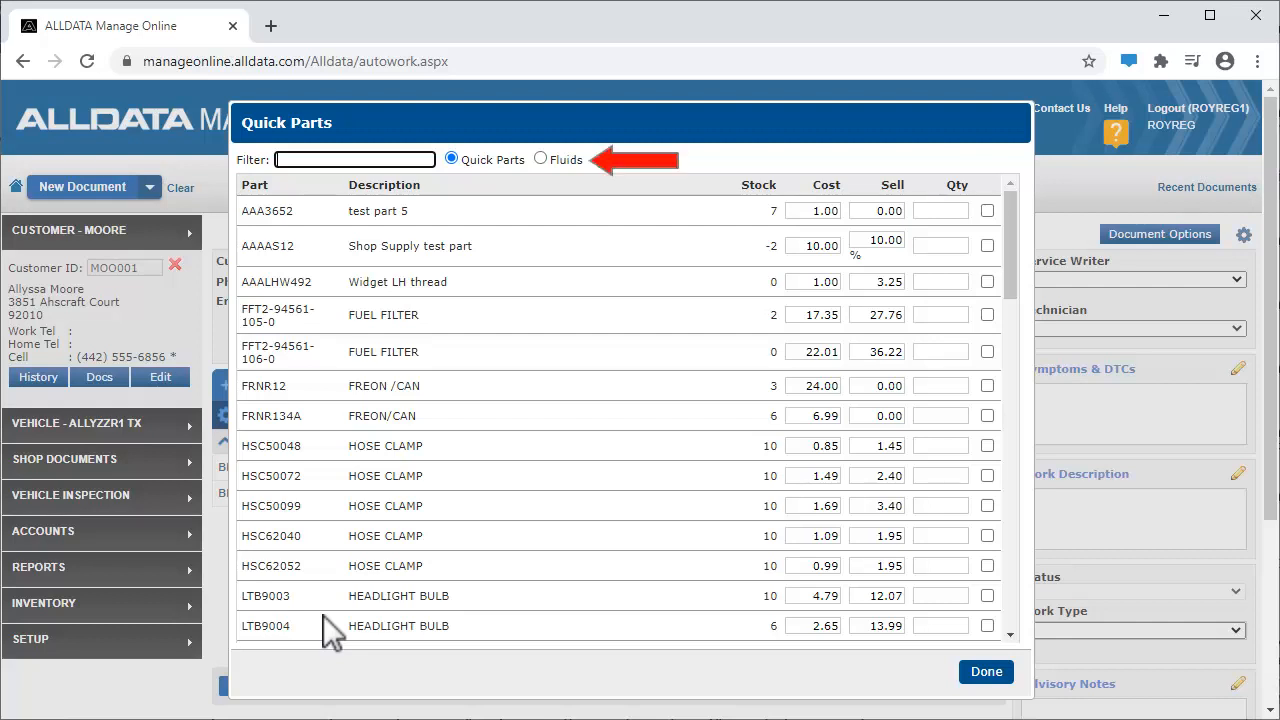
pyautogui.click(541, 159)
pyautogui.click(1012, 612)
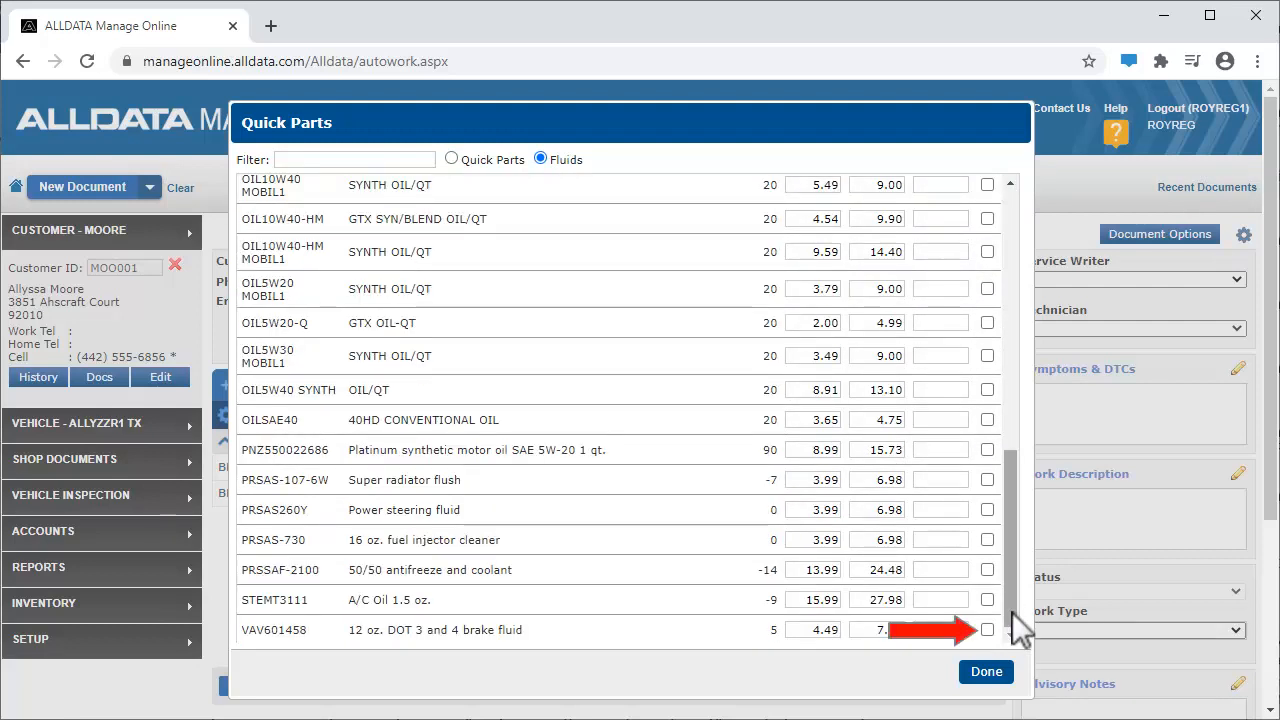
pyautogui.click(987, 629)
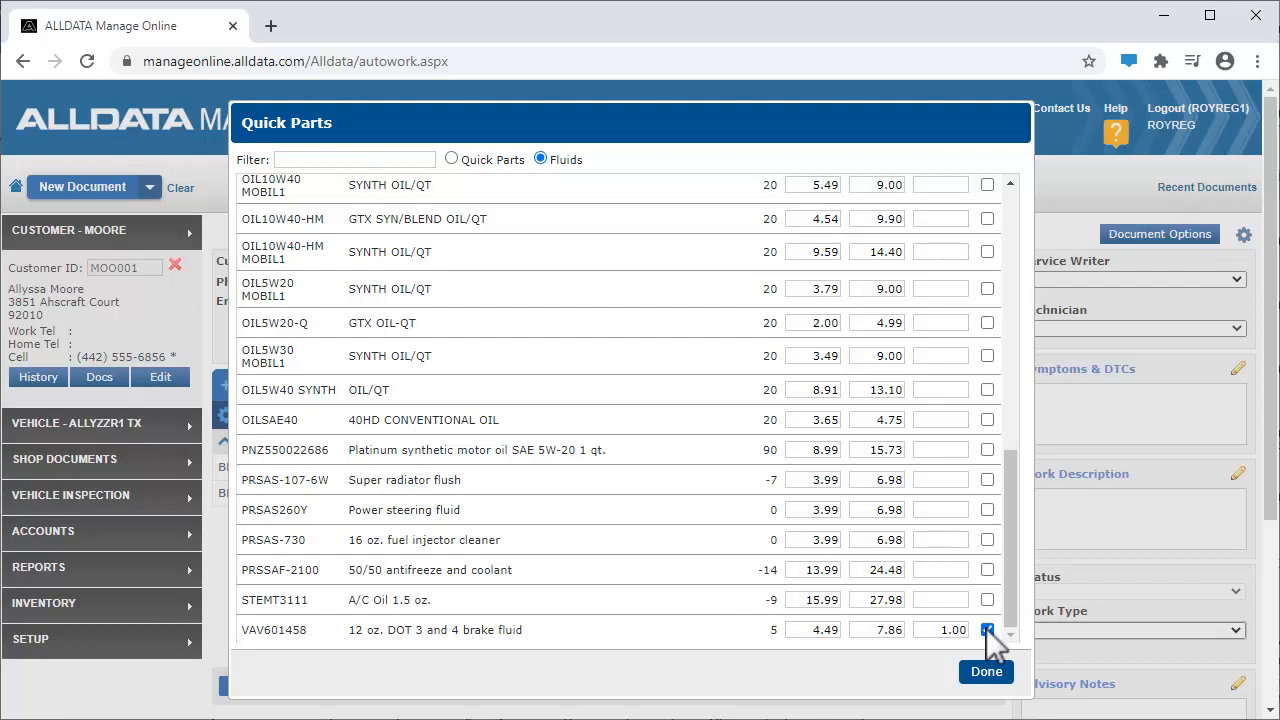
pyautogui.click(986, 671)
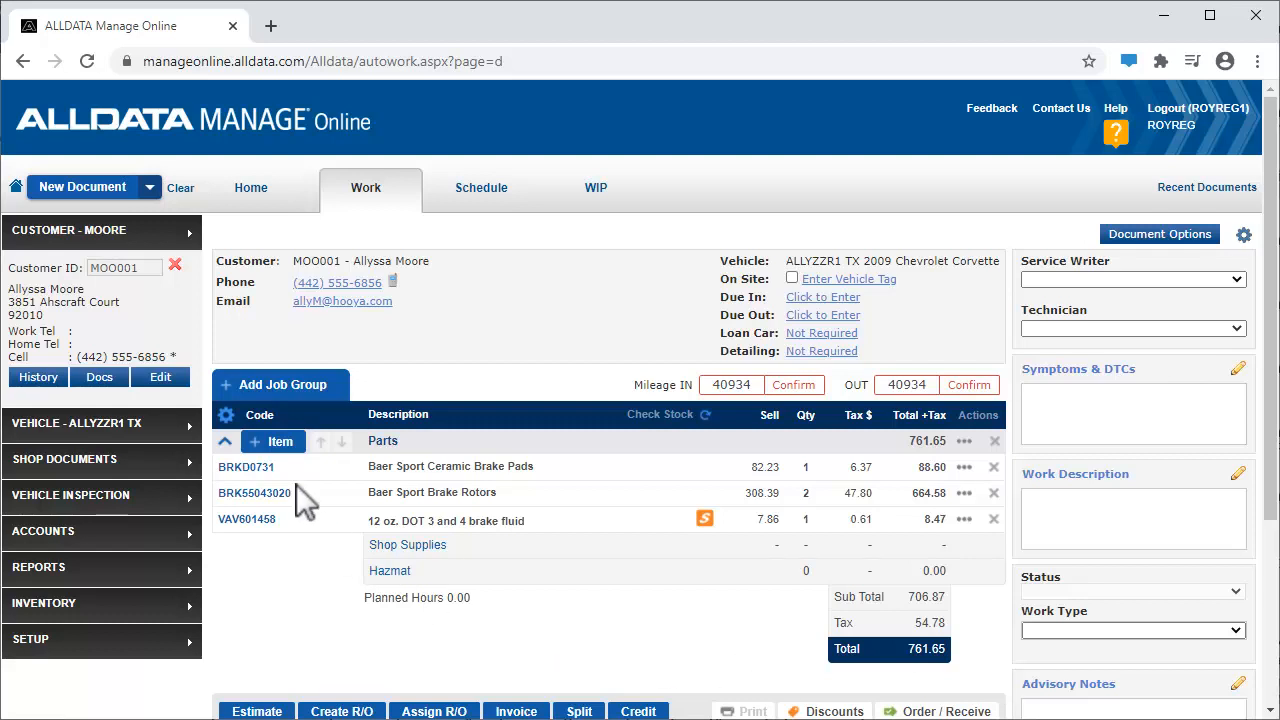
# Start another inventory parts job group and search the shop inventory for parts described as "blade"
pyautogui.click(268, 386)
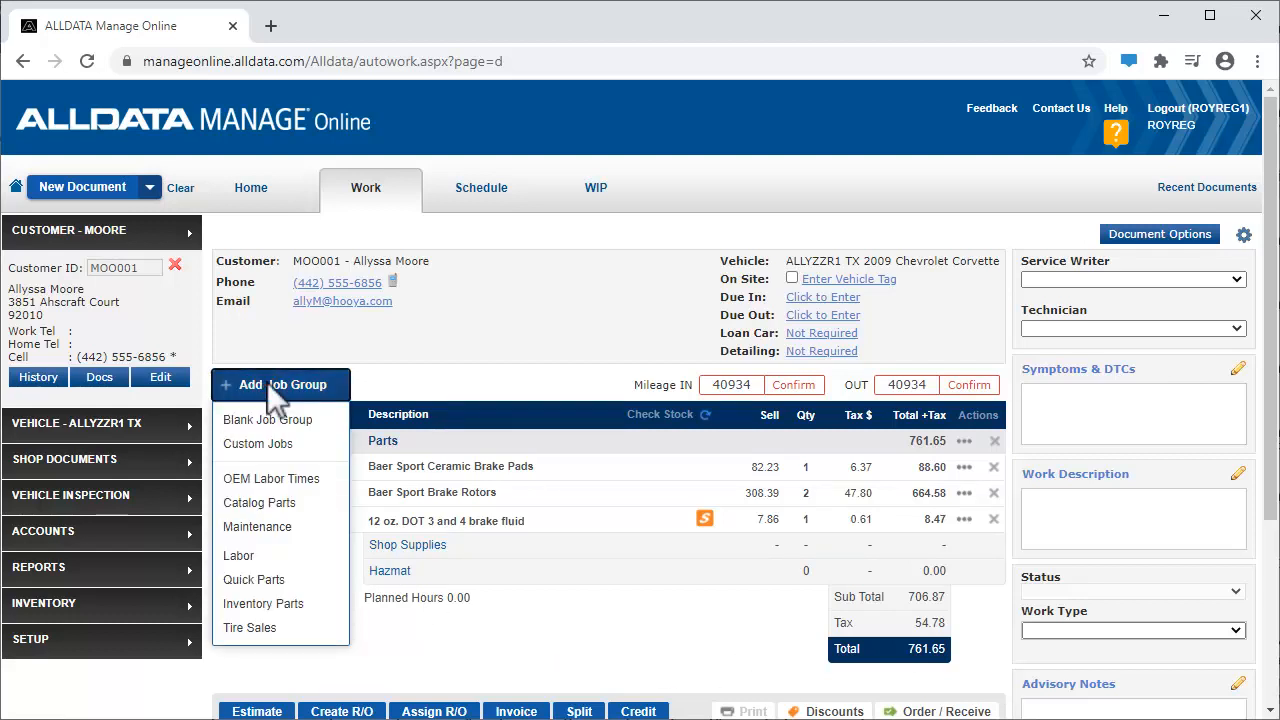
pyautogui.click(281, 603)
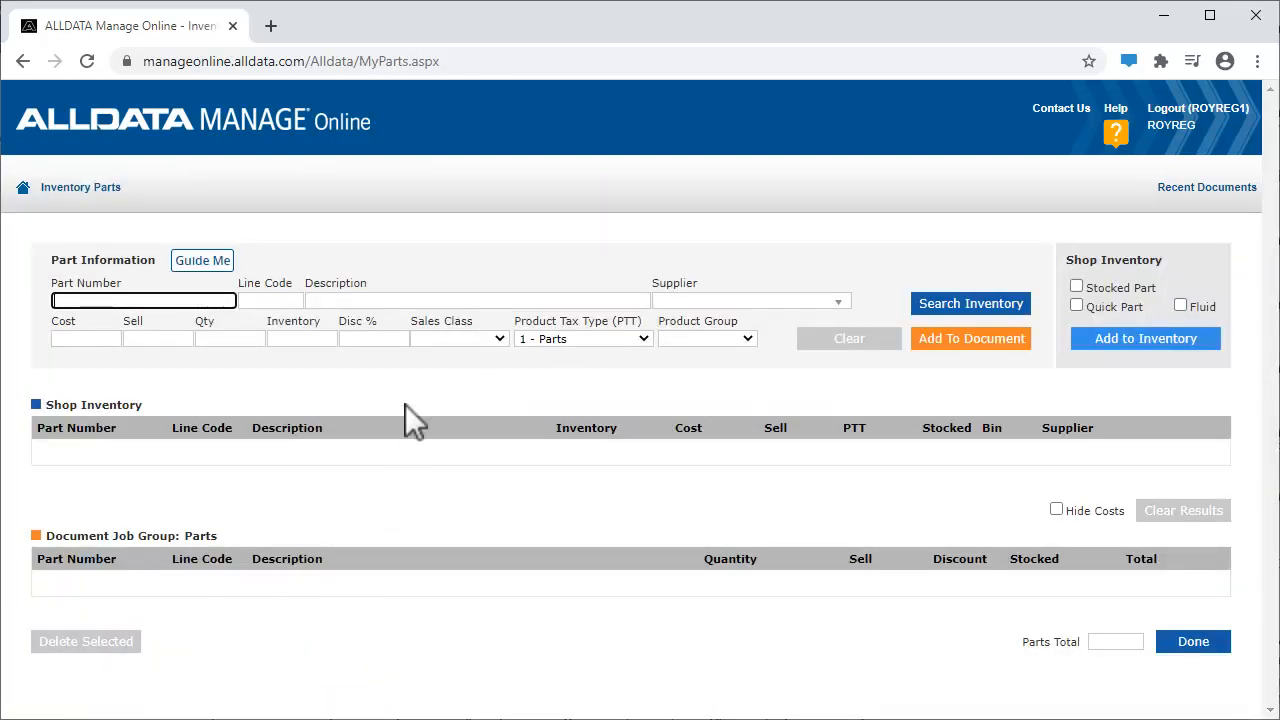
pyautogui.click(411, 294)
pyautogui.write('blade')
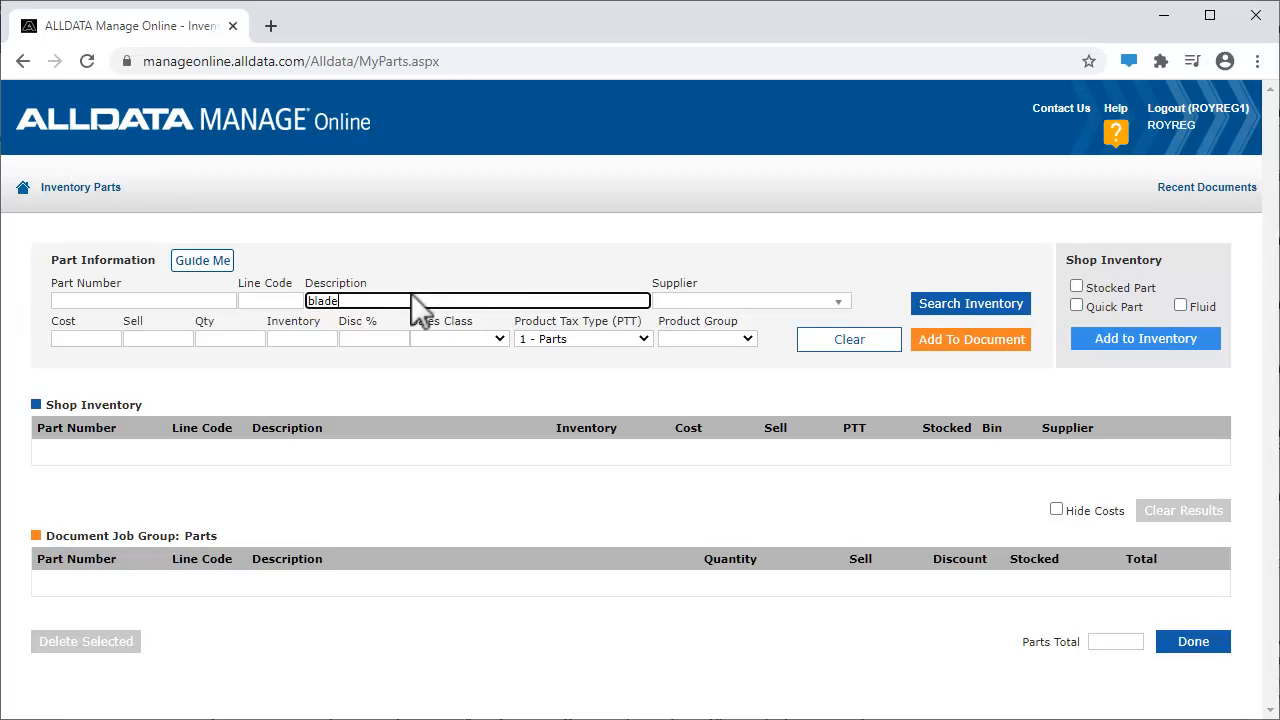
pyautogui.click(982, 302)
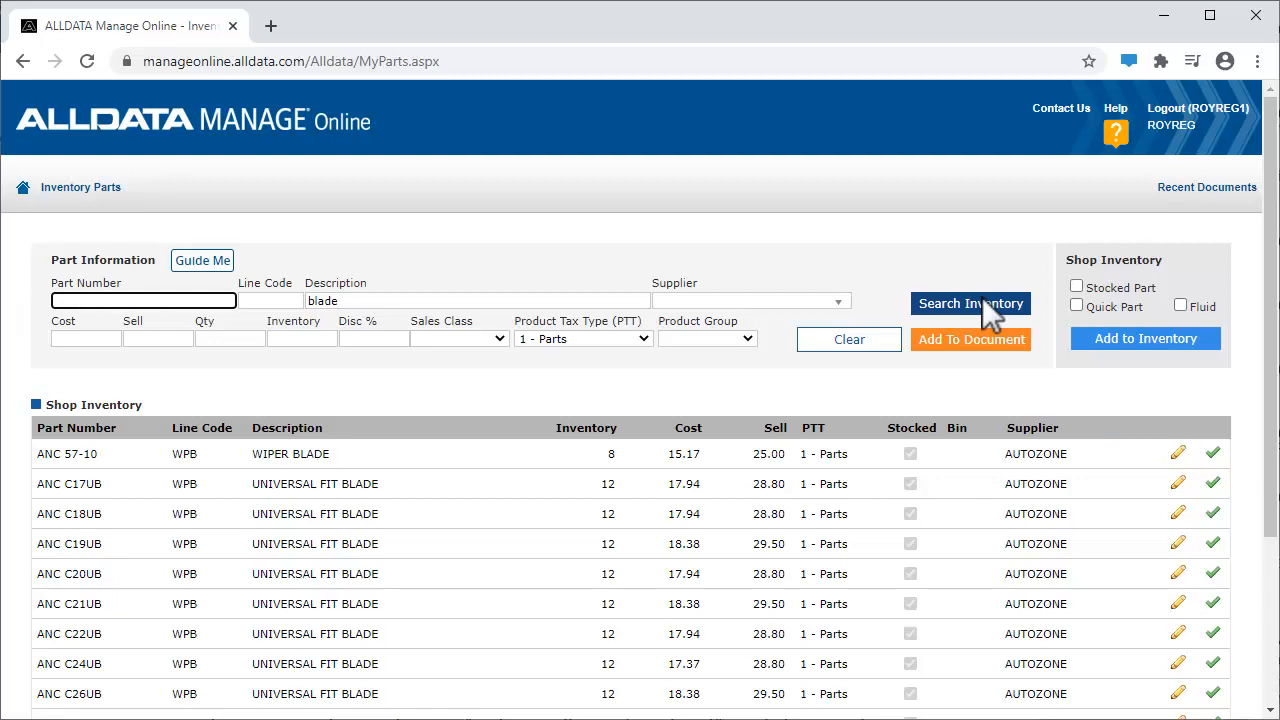
# Add two ANC 57-10 wiper blades from the shop inventory to the document and return to the work document
pyautogui.click(1178, 453)
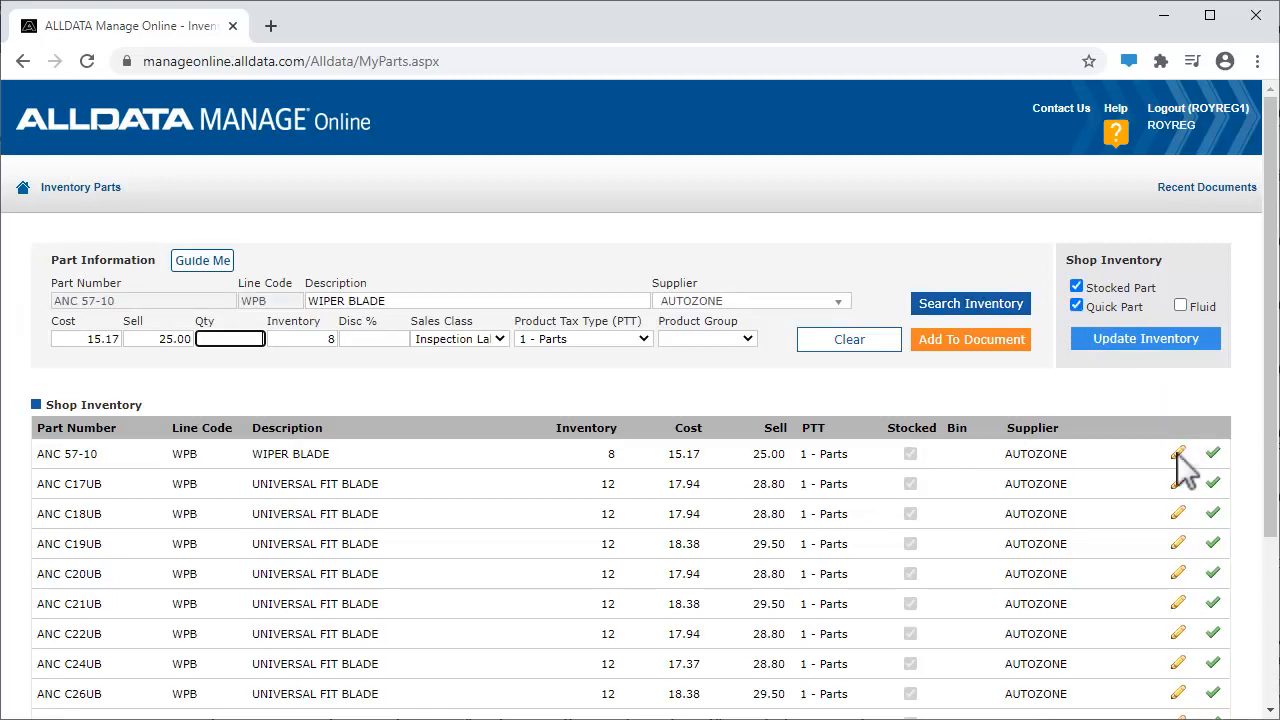
pyautogui.write('2')
pyautogui.click(961, 339)
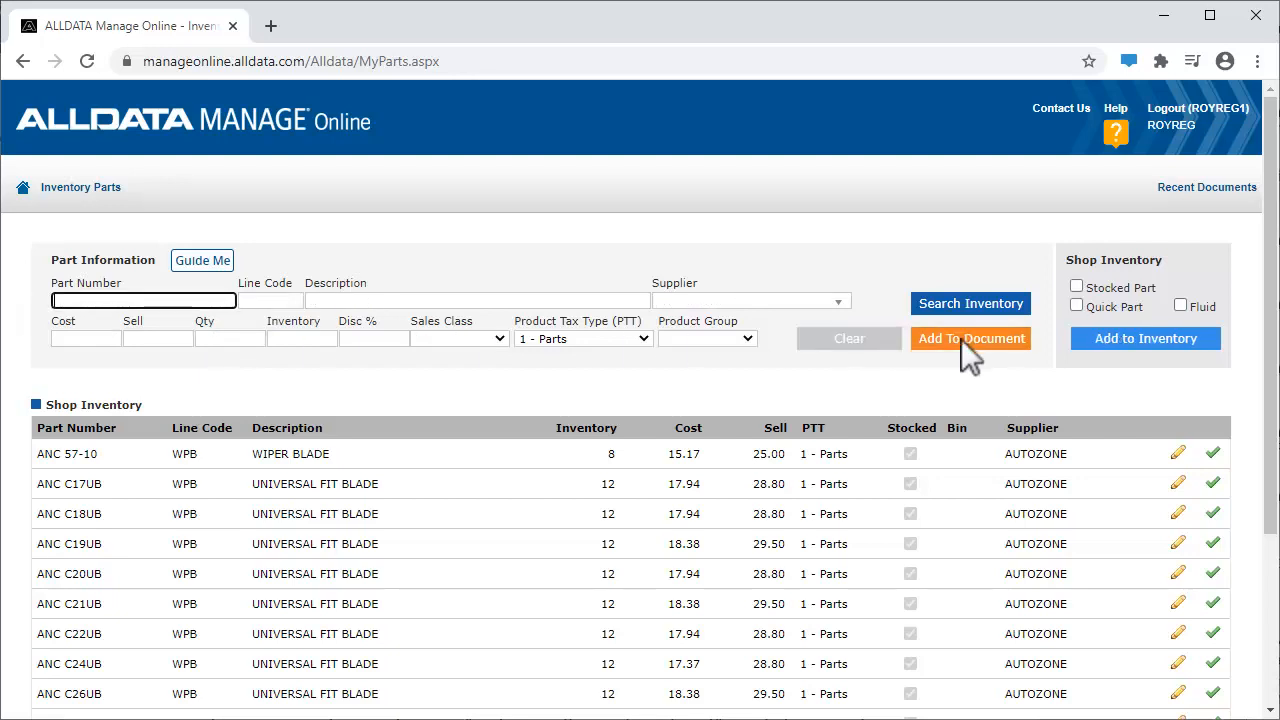
pyautogui.click(1272, 686)
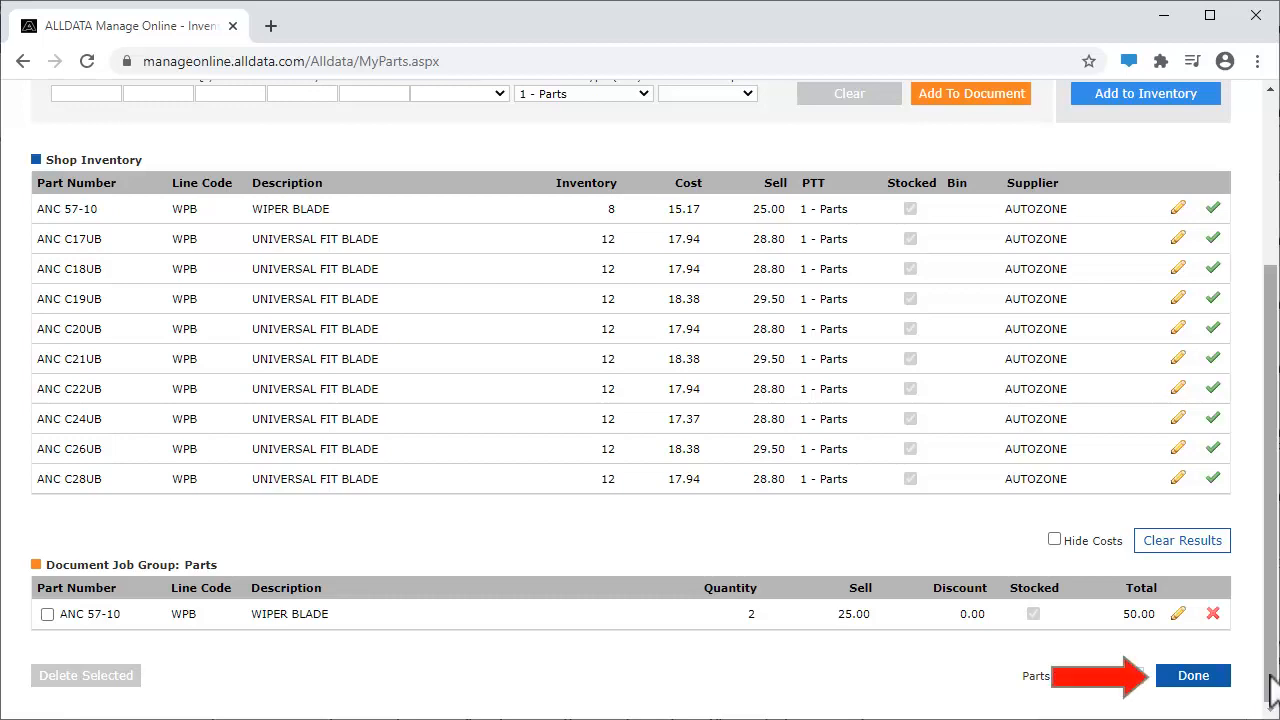
pyautogui.click(1212, 678)
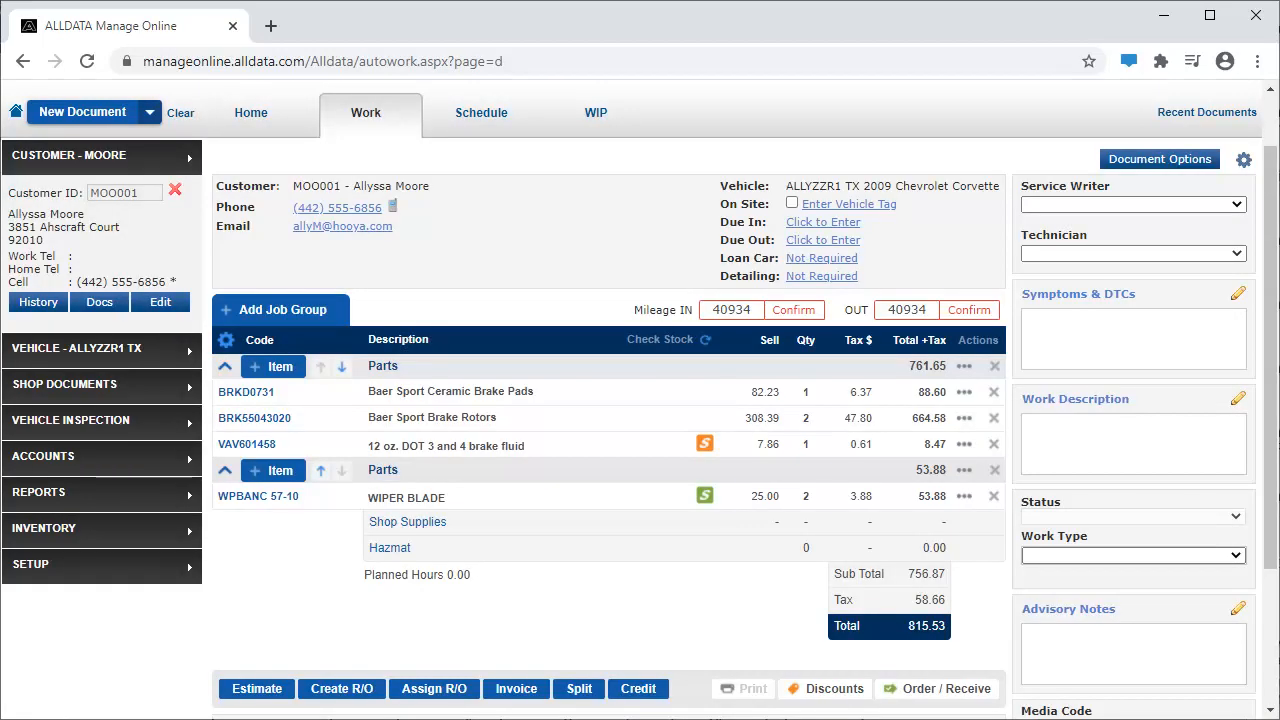